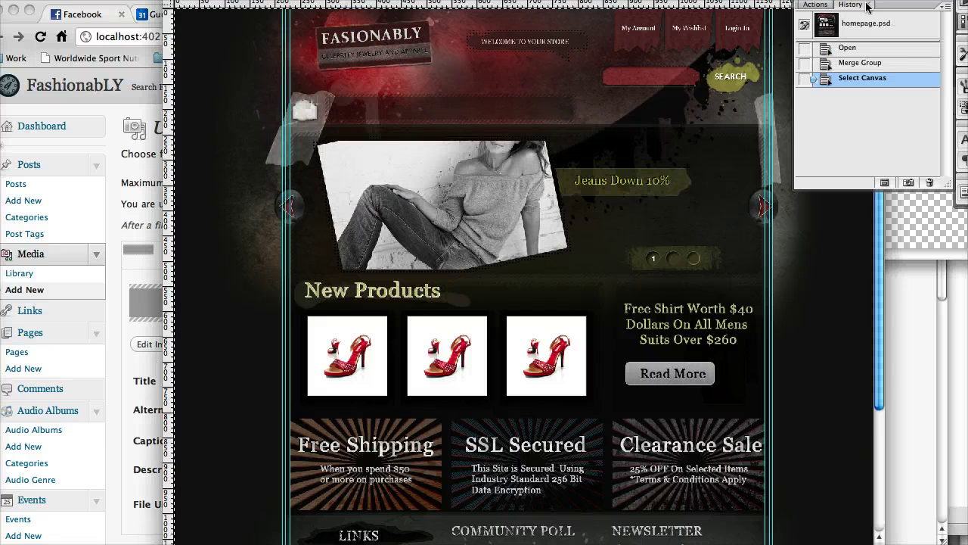
- Roll homepage.psd back to the Open state in its history
{"action": "left_click_drag", "start_coordinate": [806, 71], "coordinate": [807, 77]}
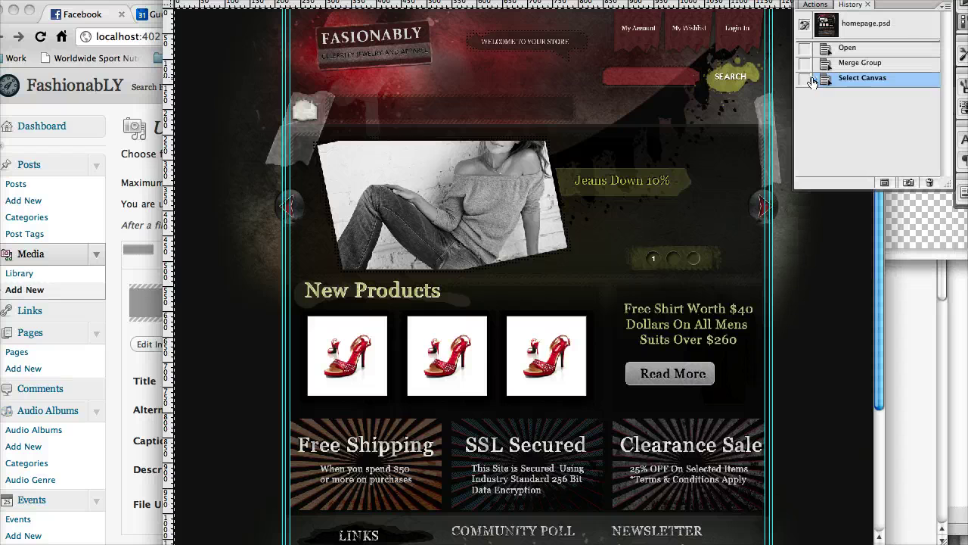
{"action": "left_click_drag", "start_coordinate": [811, 81], "coordinate": [813, 50]}
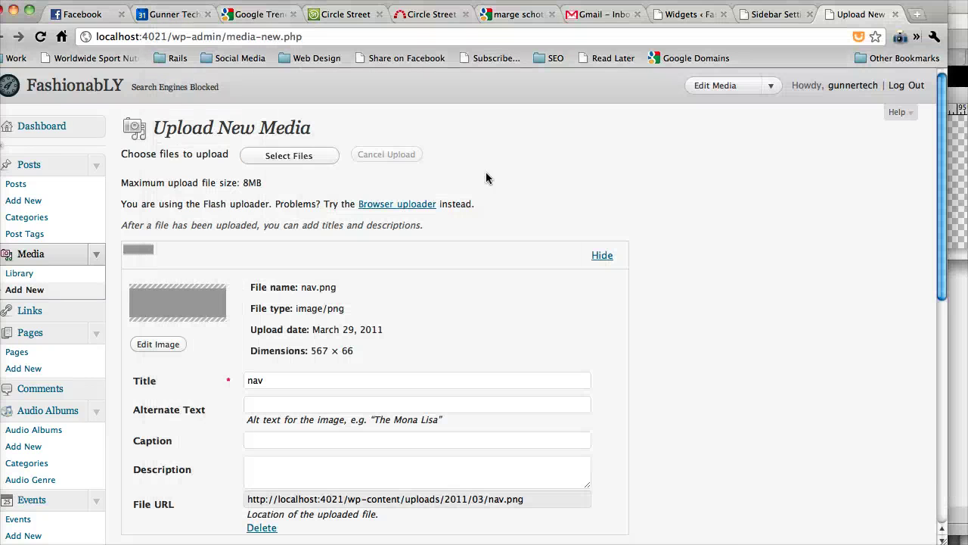
- Switch to the Chrome media upload page and copy the file URL of the uploaded nav.png
{"action": "key", "text": "super+Tab"}
{"action": "scroll", "coordinate": [296, 440], "scroll_direction": "down", "scroll_amount": 1}
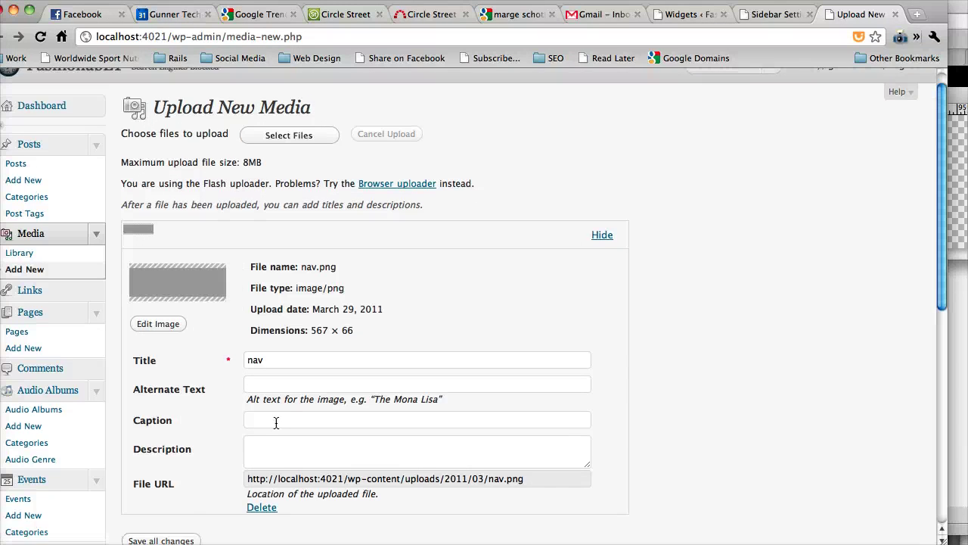
{"action": "double_click", "coordinate": [294, 481]}
{"action": "triple_click", "coordinate": [294, 485]}
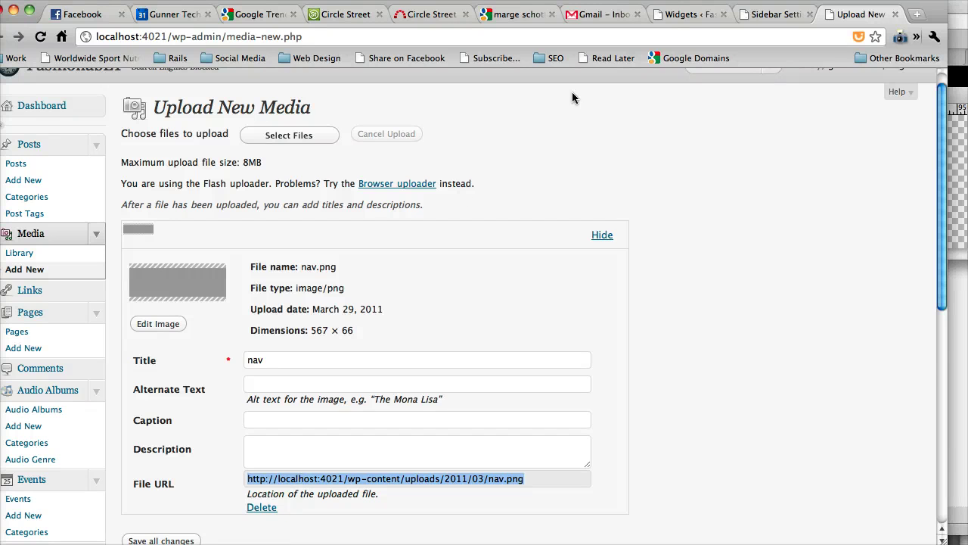
- Expand the Navigation widget's settings in the Header Default sidebar and check the dimensions of nav.png on the upload page
{"action": "left_click", "coordinate": [678, 13]}
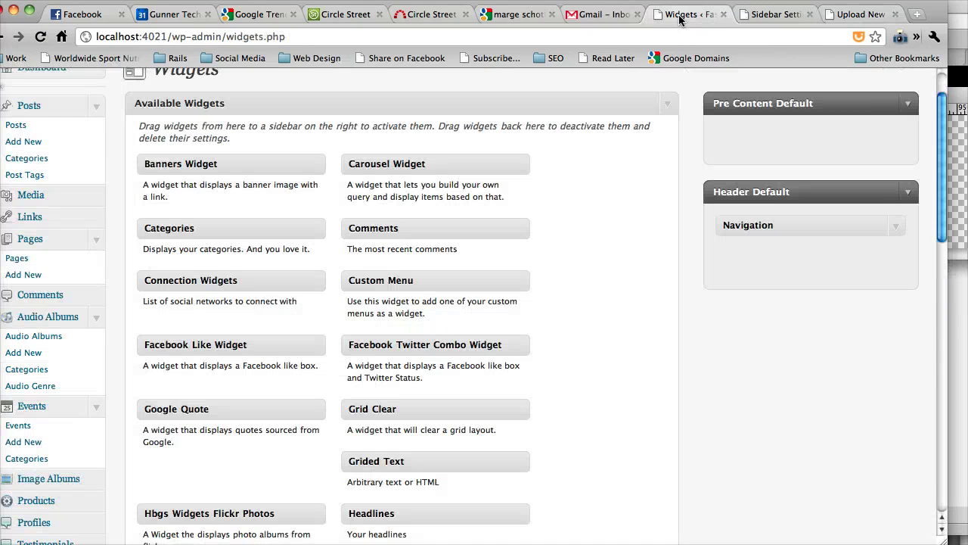
{"action": "left_click", "coordinate": [898, 225]}
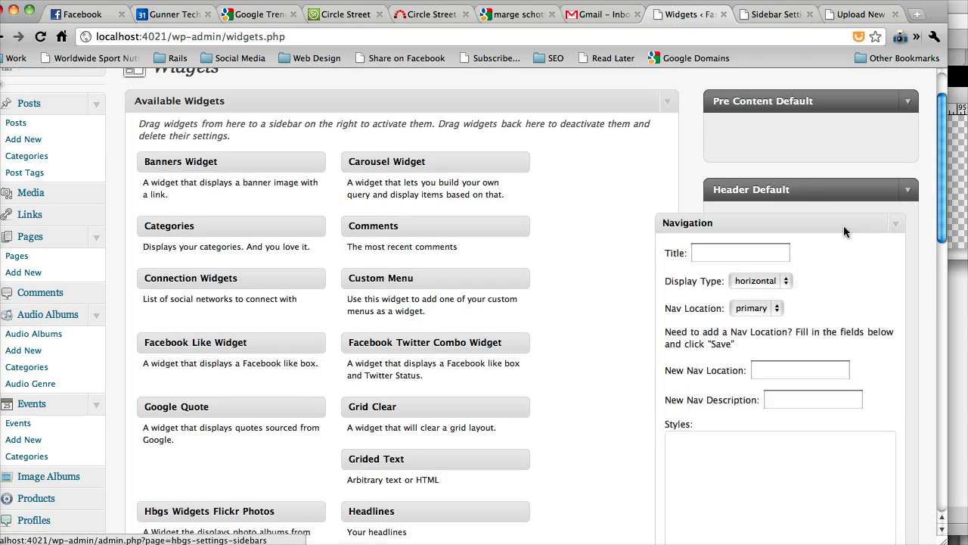
{"action": "left_click", "coordinate": [861, 13]}
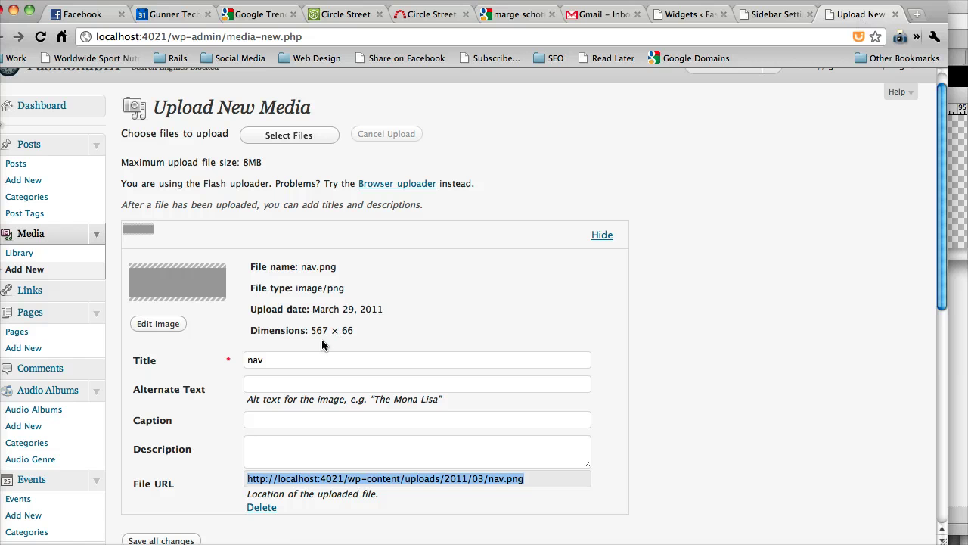
{"action": "left_click", "coordinate": [688, 14]}
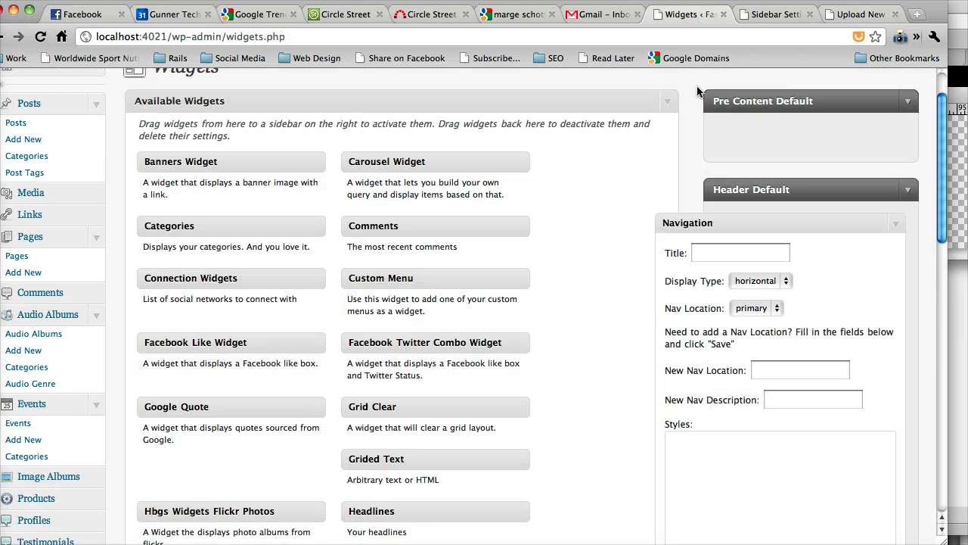
{"action": "scroll", "coordinate": [680, 292], "scroll_direction": "down", "scroll_amount": 5}
{"action": "scroll", "coordinate": [680, 292], "scroll_direction": "down", "scroll_amount": 2}
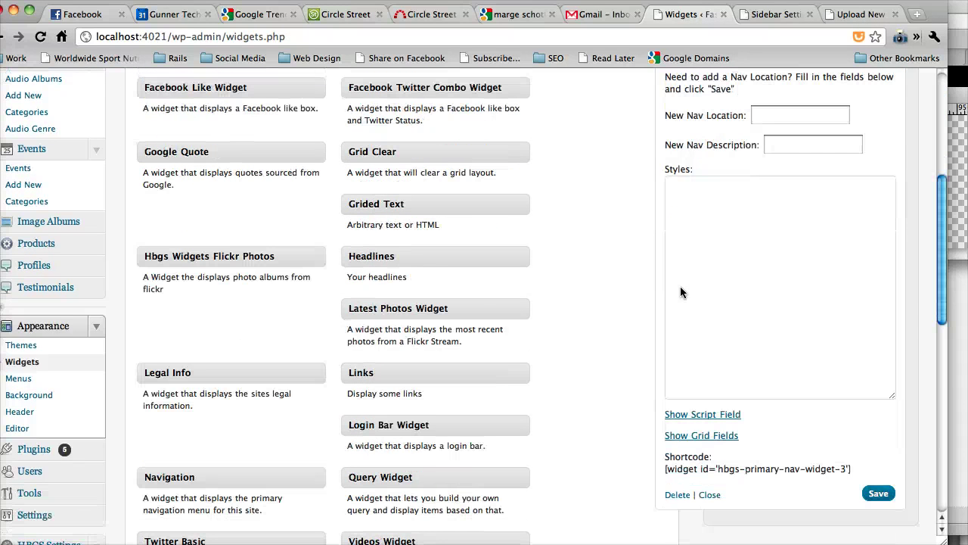
- Switch to Firefox and examine the grid column widths in the 984_24_10_10.css stylesheet with Firebug
{"action": "key", "text": "super+Tab"}
{"action": "left_click", "coordinate": [111, 326]}
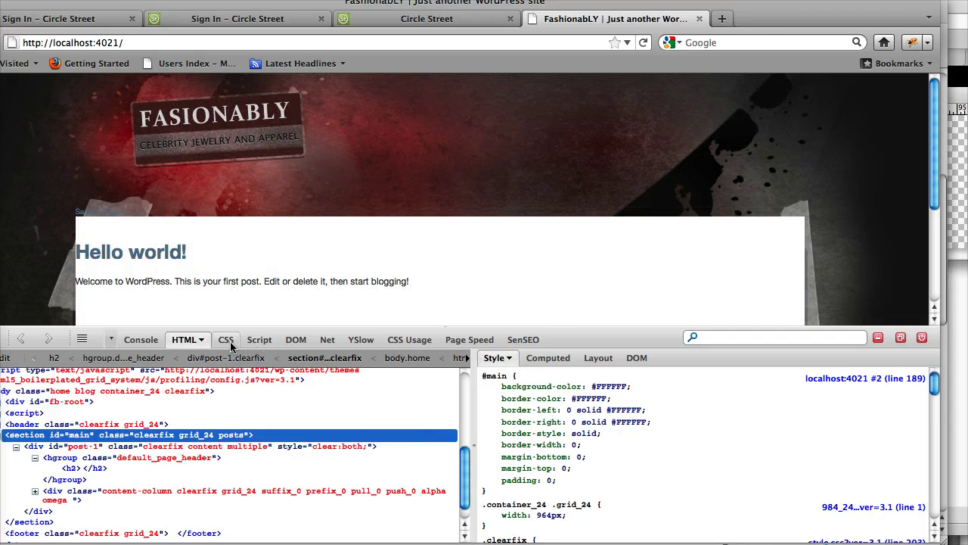
{"action": "left_click", "coordinate": [228, 340]}
{"action": "left_click", "coordinate": [119, 362]}
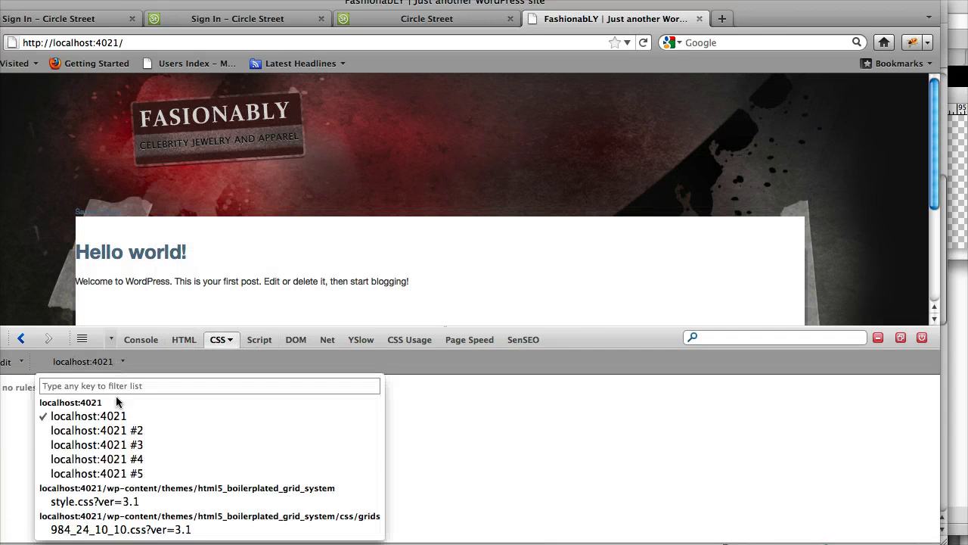
{"action": "left_click", "coordinate": [112, 529]}
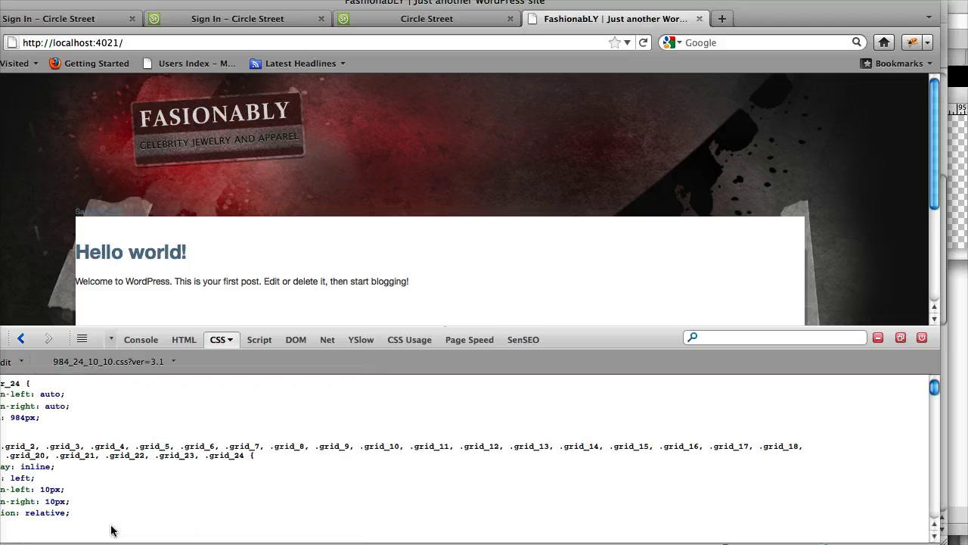
{"action": "scroll", "coordinate": [119, 492], "scroll_direction": "down", "scroll_amount": 2}
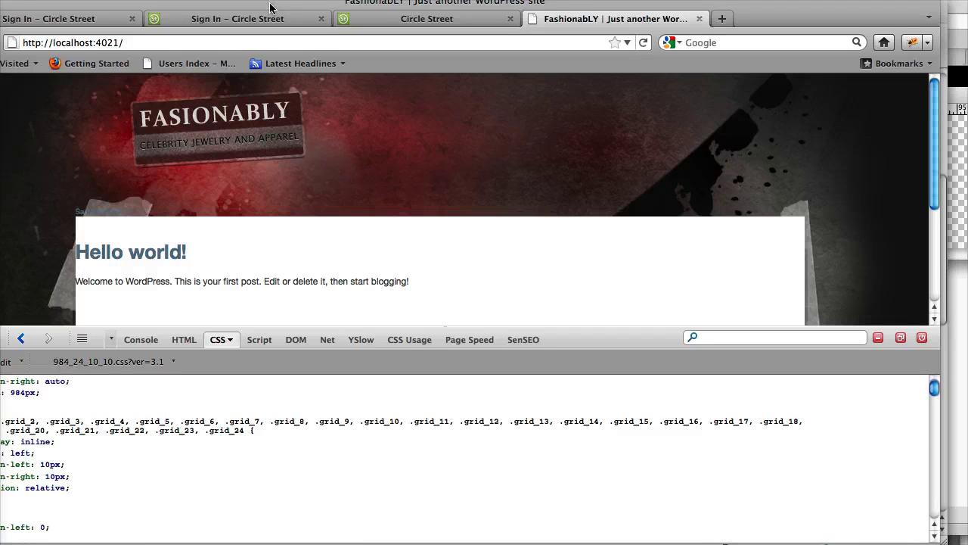
{"action": "scroll", "coordinate": [221, 425], "scroll_direction": "down", "scroll_amount": 10}
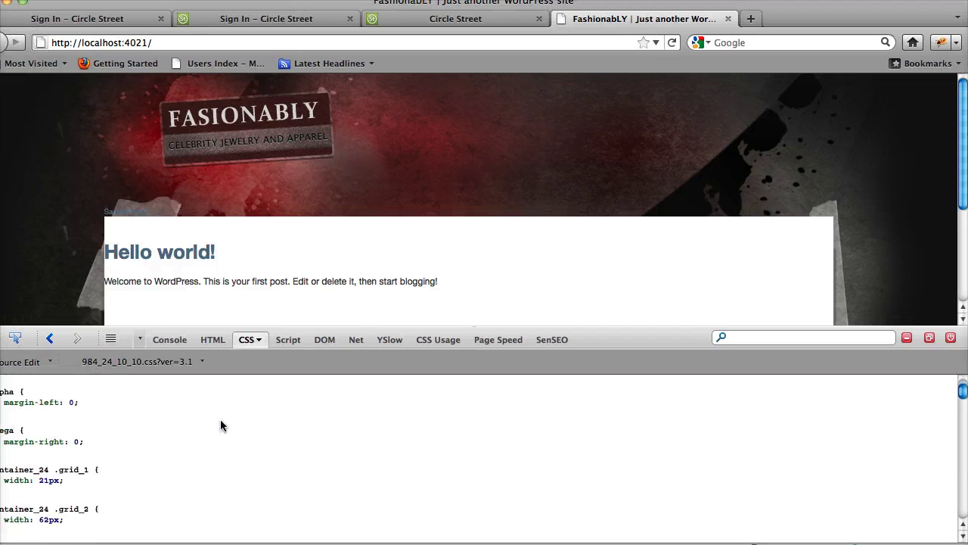
{"action": "scroll", "coordinate": [221, 426], "scroll_direction": "down", "scroll_amount": 5}
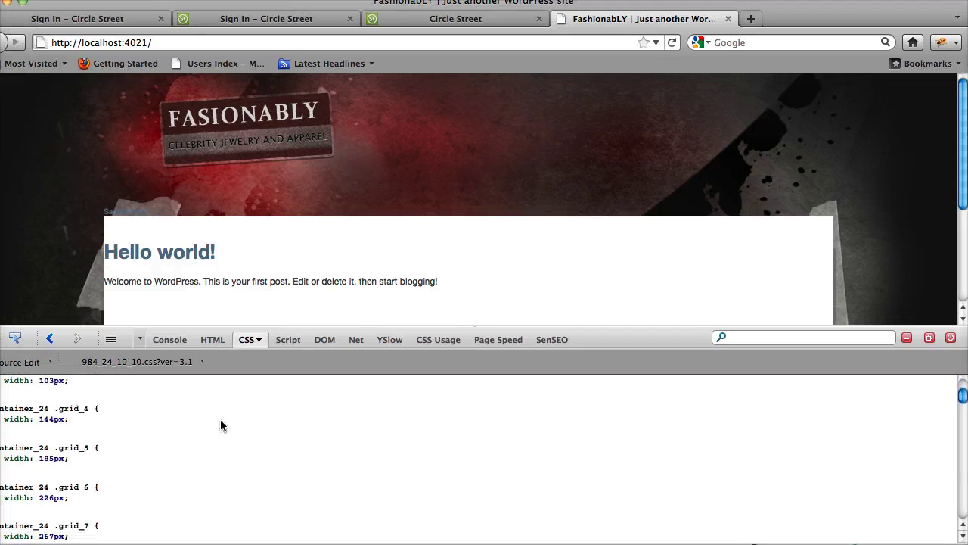
{"action": "scroll", "coordinate": [221, 425], "scroll_direction": "down", "scroll_amount": 5}
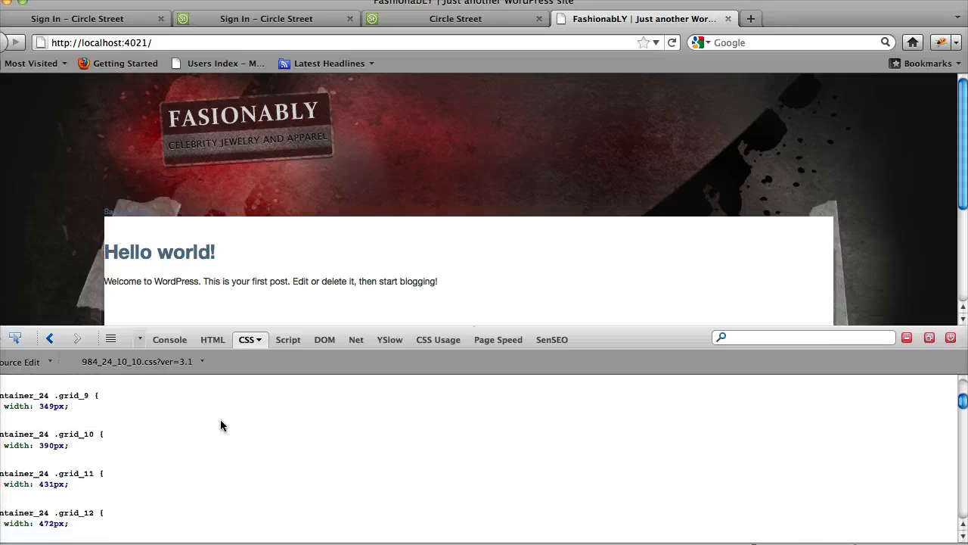
{"action": "scroll", "coordinate": [221, 425], "scroll_direction": "down", "scroll_amount": 3}
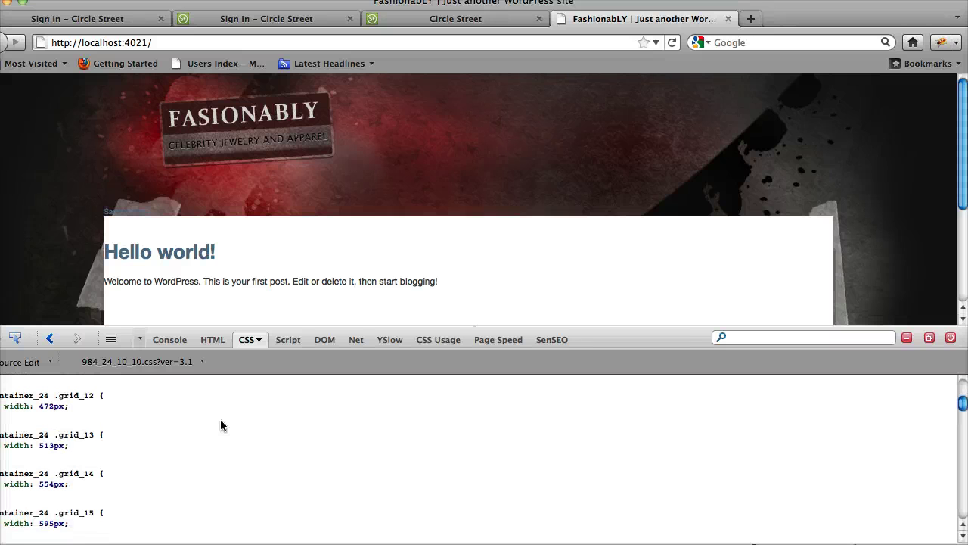
{"action": "scroll", "coordinate": [220, 425], "scroll_direction": "up", "scroll_amount": 2}
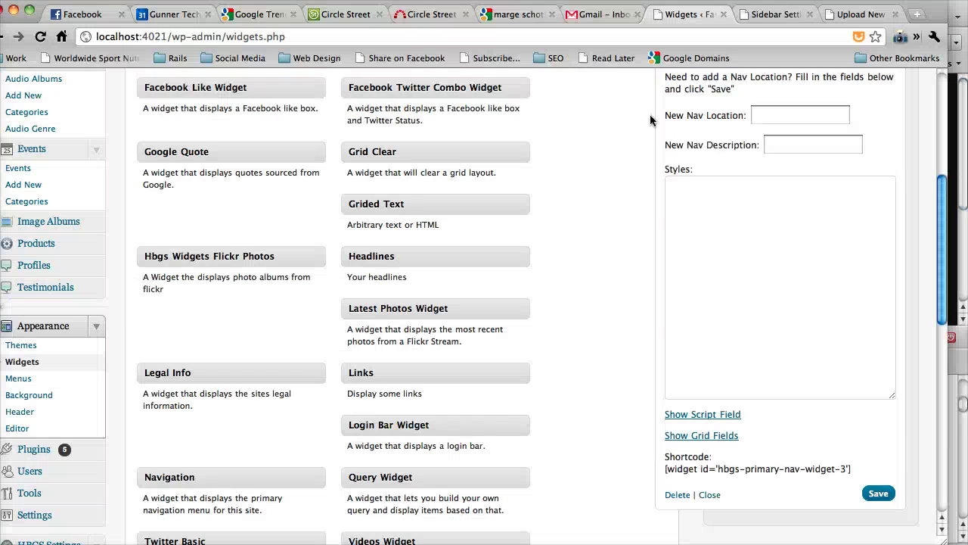
- Show the Navigation widget's grid fields in Chrome and set Grid Columns to 15
{"action": "scroll", "coordinate": [685, 252], "scroll_direction": "down", "scroll_amount": 2}
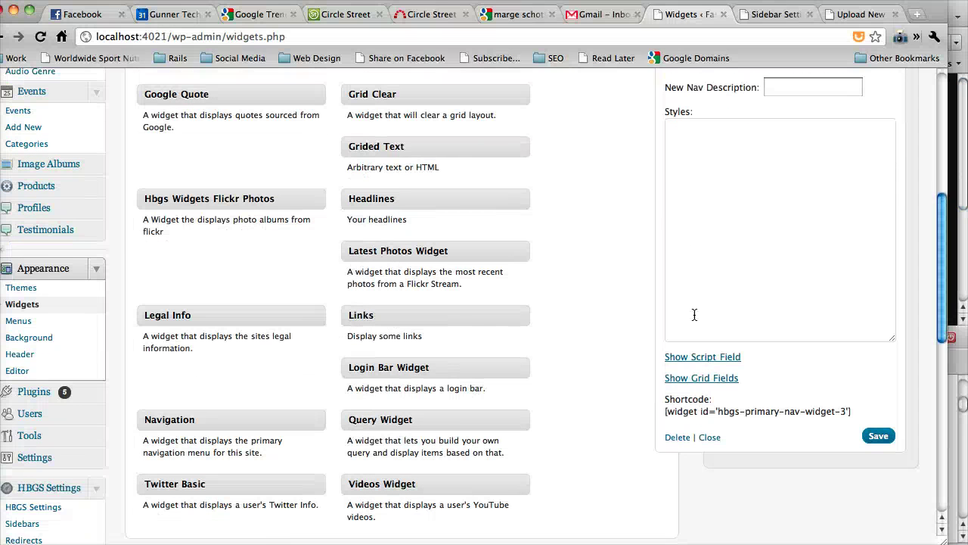
{"action": "left_click", "coordinate": [702, 378]}
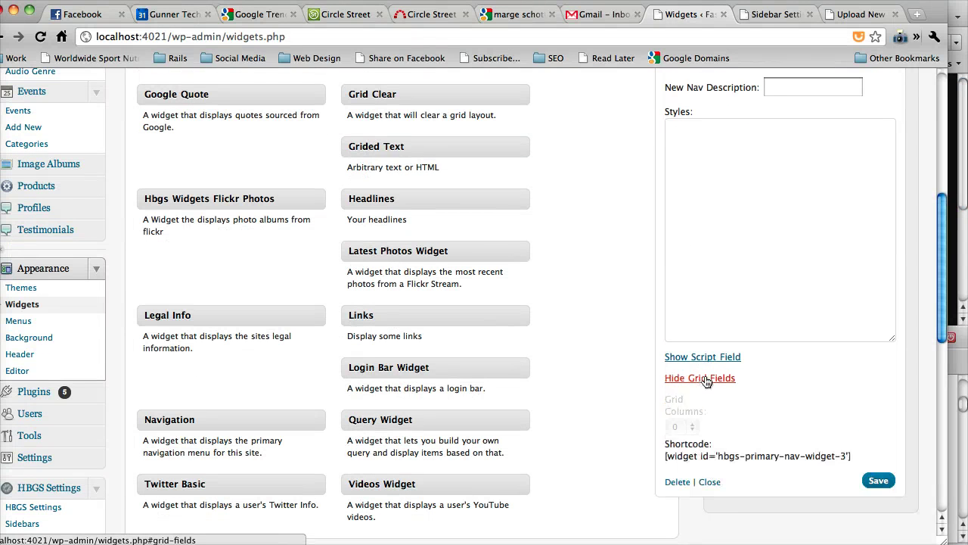
{"action": "scroll", "coordinate": [673, 411], "scroll_direction": "down", "scroll_amount": 1}
{"action": "left_click", "coordinate": [757, 370]}
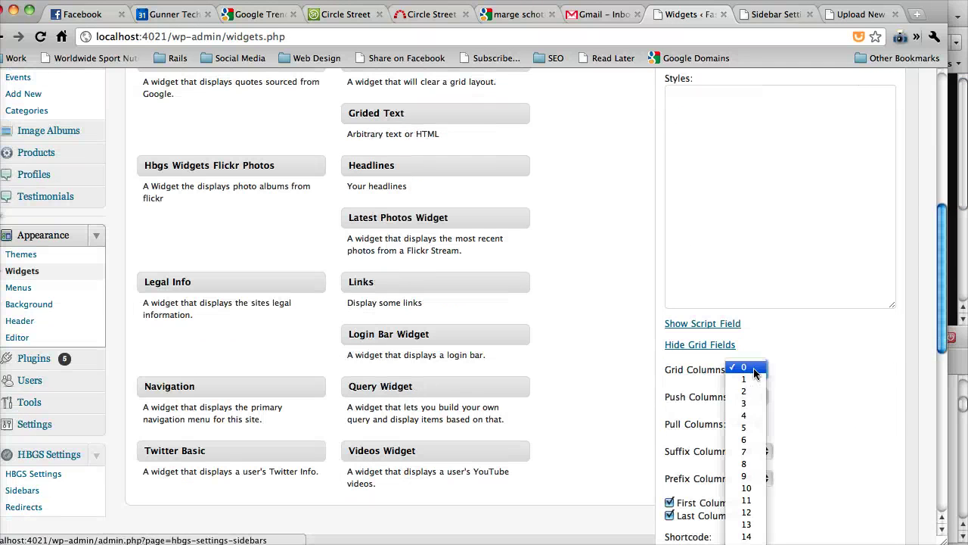
{"action": "left_click", "coordinate": [753, 539]}
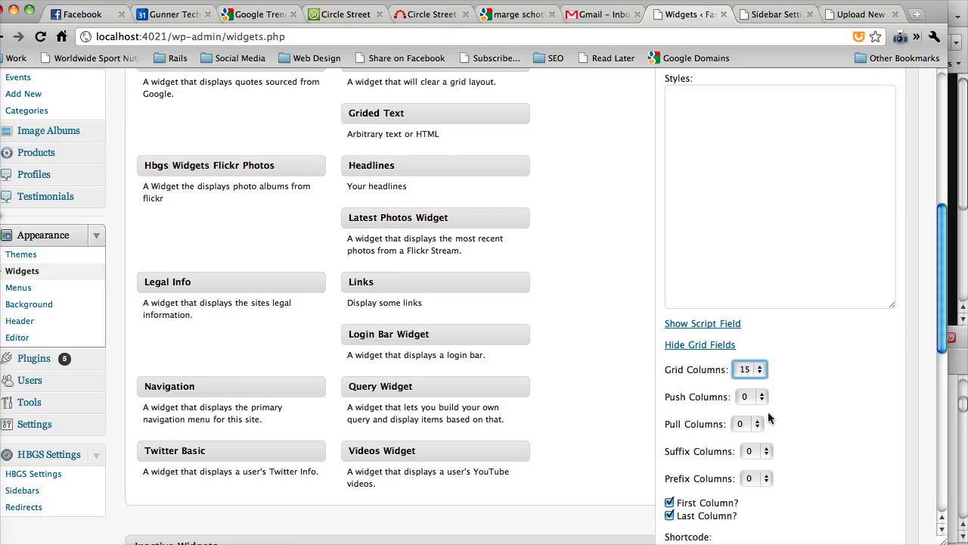
{"action": "scroll", "coordinate": [768, 411], "scroll_direction": "down", "scroll_amount": 1}
{"action": "scroll", "coordinate": [778, 364], "scroll_direction": "up", "scroll_amount": 1}
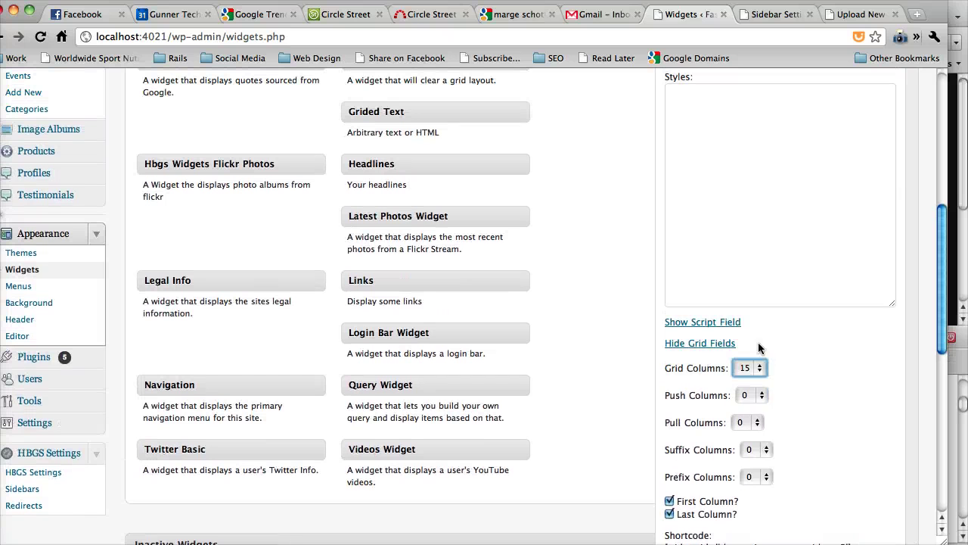
- Check the header layout in the Photoshop mockup, then turn off Last Column for the Navigation widget in Chrome and save it
{"action": "key", "text": "super+Tab"}
{"action": "key", "text": "super+Tab"}
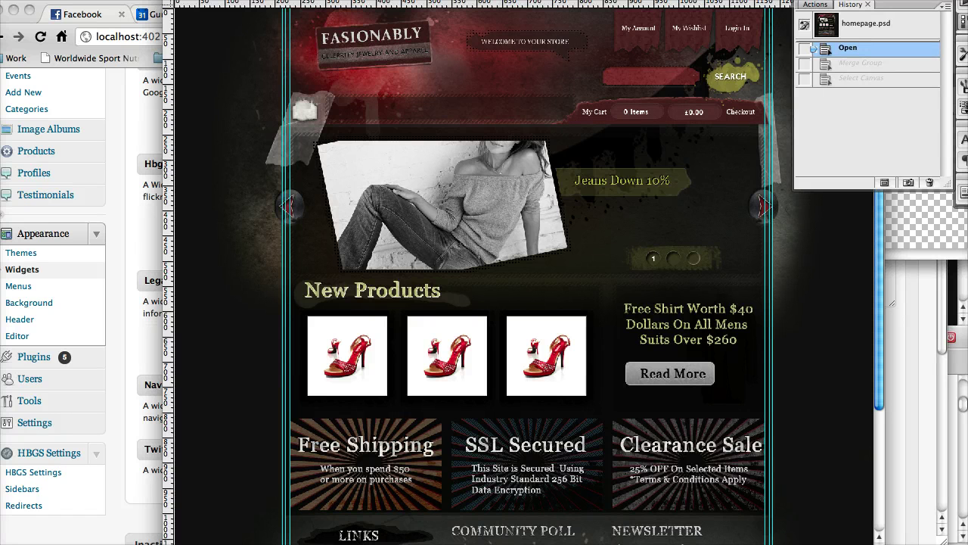
{"action": "key", "text": "super+Tab"}
{"action": "scroll", "coordinate": [649, 349], "scroll_direction": "down", "scroll_amount": 2}
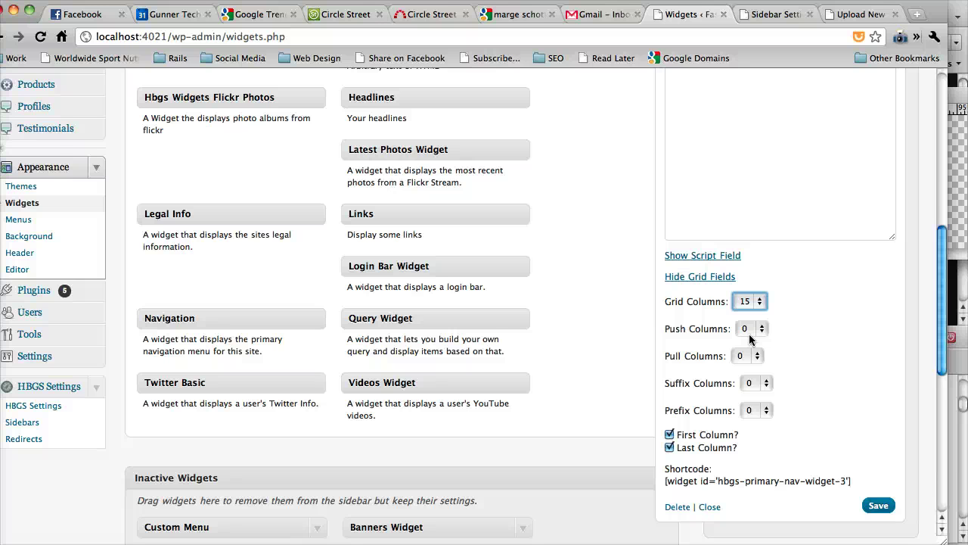
{"action": "left_click", "coordinate": [669, 448]}
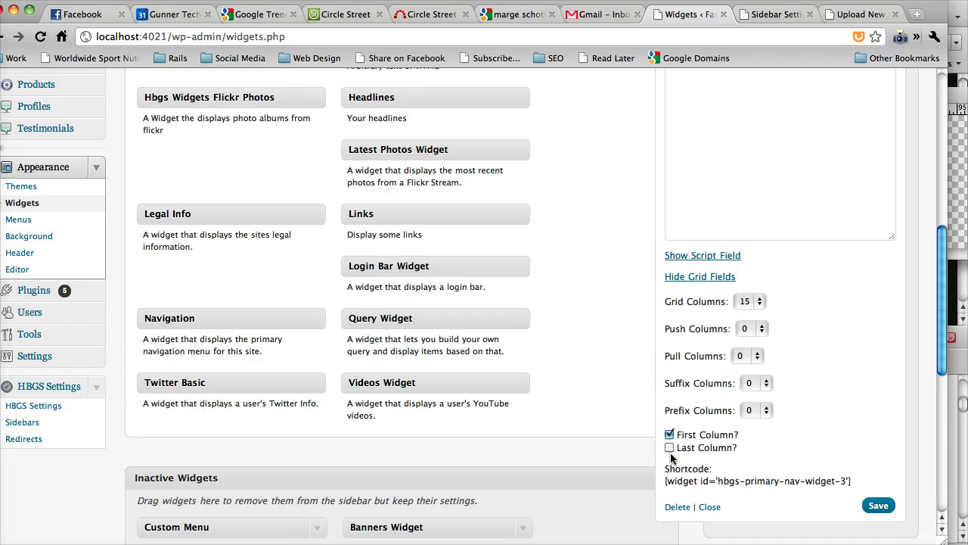
{"action": "left_click", "coordinate": [877, 505]}
- Write an empty #widget-id { } rule in the Navigation widget's styles
{"action": "scroll", "coordinate": [830, 429], "scroll_direction": "up", "scroll_amount": 5}
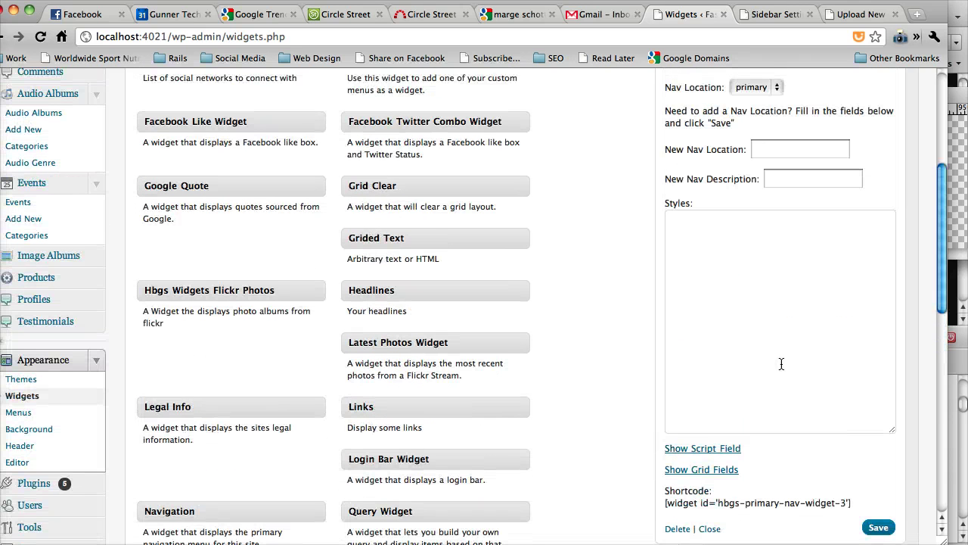
{"action": "left_click", "coordinate": [745, 328]}
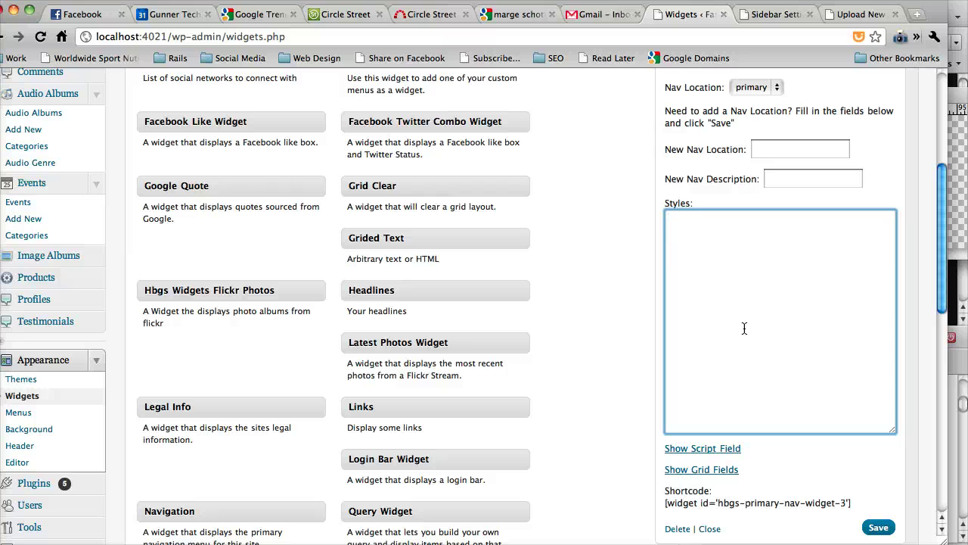
{"action": "type", "text": "#widget"}
{"action": "type", "text": "-id {  "}
{"action": "type", "text": "}"}
{"action": "key", "text": "Left"}
{"action": "key", "text": "shift+Right"}
{"action": "key", "text": "shift+Right"}
{"action": "key", "text": "shift+Right"}
{"action": "key", "text": "shift+Right"}
{"action": "key", "text": "shift+Right"}
{"action": "key", "text": "shift+Right"}
{"action": "key", "text": "shift+Right"}
{"action": "key", "text": "shift+Right"}
{"action": "key", "text": "shift+Right"}
{"action": "key", "text": "shift+Right"}
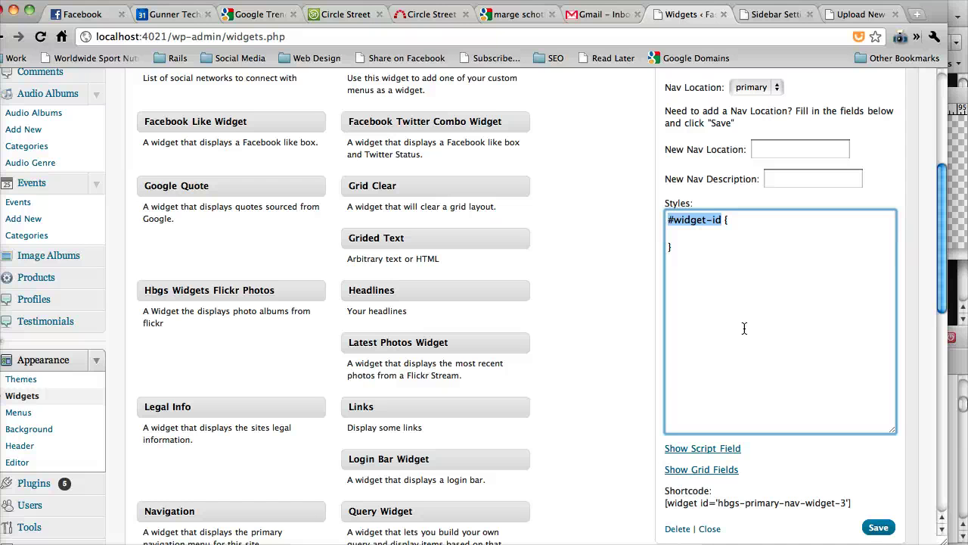
{"action": "key", "text": "Down"}
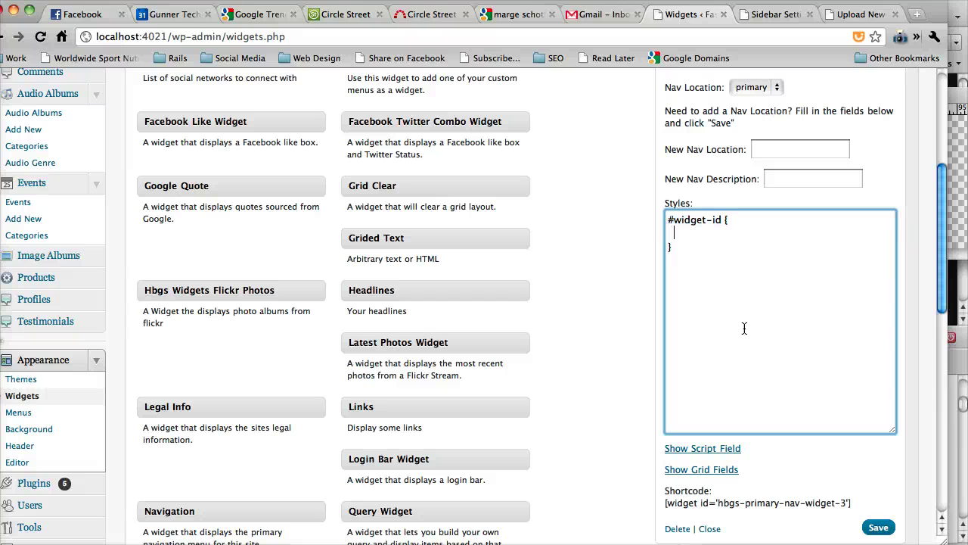
{"action": "type", "text": "background:url("}
{"action": "key", "text": "BackSpace"}
{"action": "key", "text": "BackSpace"}
{"action": "key", "text": "BackSpace"}
{"action": "key", "text": "BackSpace"}
{"action": "type", "text": "url"}
{"action": "type", "text": "(http://localhost:4021/wp-content/uploads/2011/03/nav.png)"}
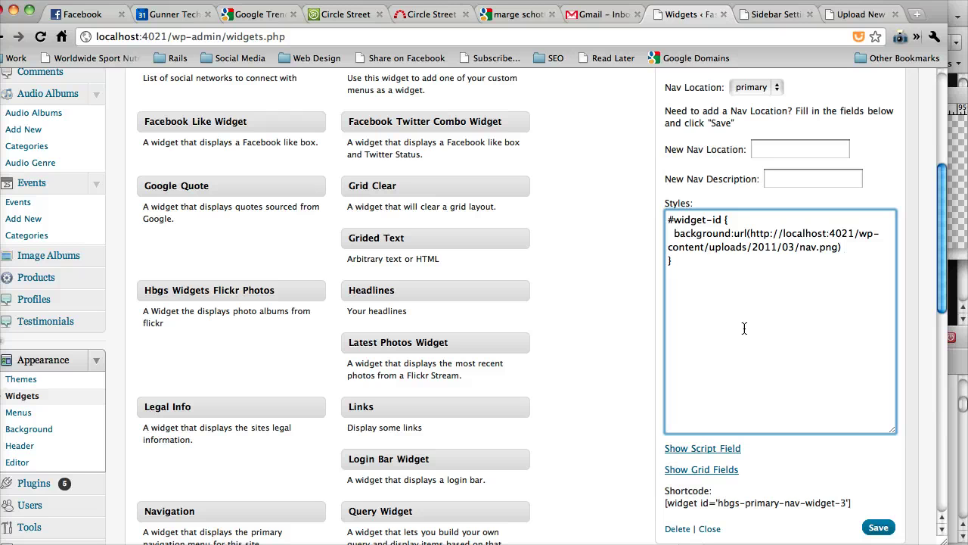
- Complete the background declaration as url(/wp-content/uploads/2011/03/nav.png) 0 0 scroll transparent; and save the Navigation widget
{"action": "type", "text": "0 0"}
{"action": "key", "text": "BackSpace"}
{"action": "key", "text": "BackSpace"}
{"action": "key", "text": "BackSpace"}
{"action": "key", "text": "BackSpace"}
{"action": "type", "text": "0 0 scroll transpar"}
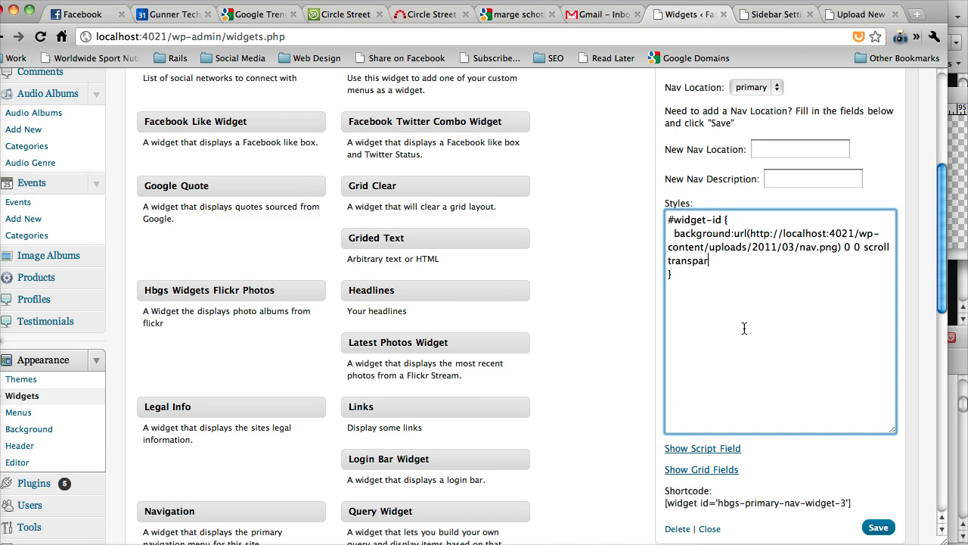
{"action": "type", "text": "ent;"}
{"action": "left_click", "coordinate": [878, 527]}
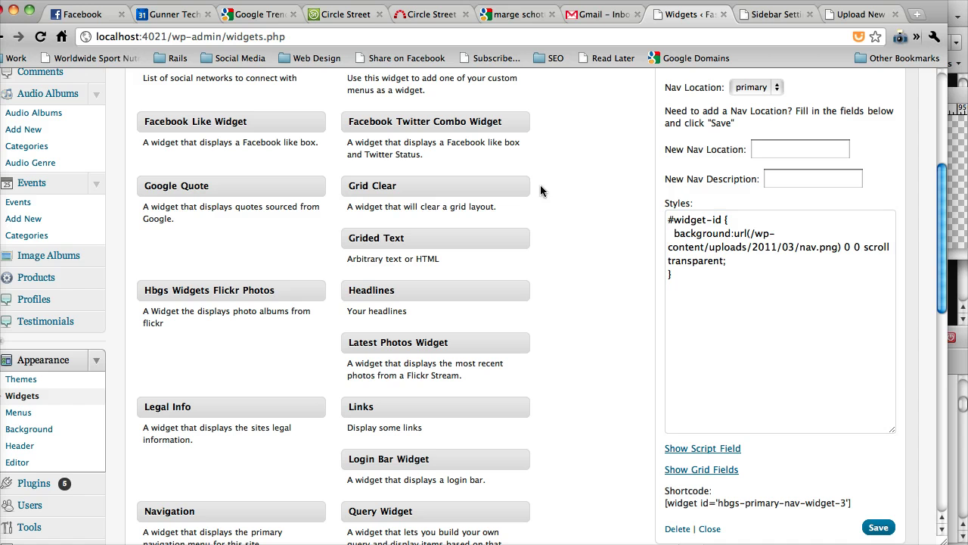
- Switch to Firefox and reload the localhost:4021 home page to view the navigation background
{"action": "key", "text": "super+Tab"}
{"action": "left_click", "coordinate": [85, 355]}
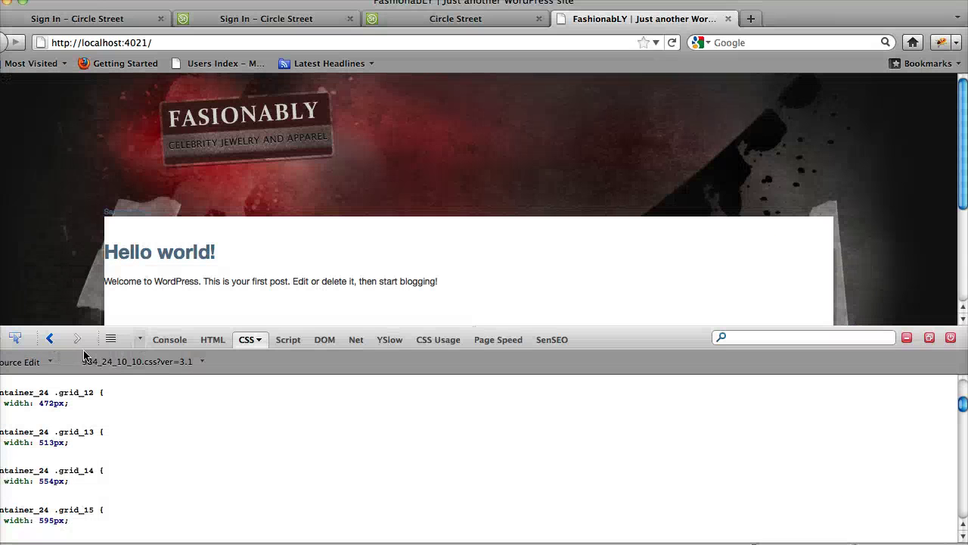
{"action": "key", "text": "super+r"}
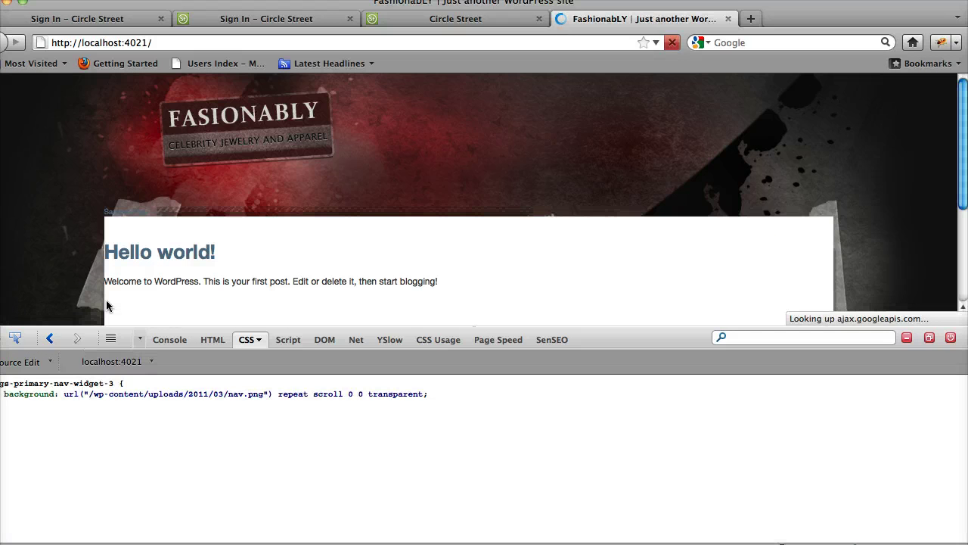
- Inspect the navigation on the FashionabLY home page with Firebug and select its hbgs-primary-nav-widget-3 div
{"action": "key", "text": "super+shift+c"}
{"action": "left_click", "coordinate": [197, 218]}
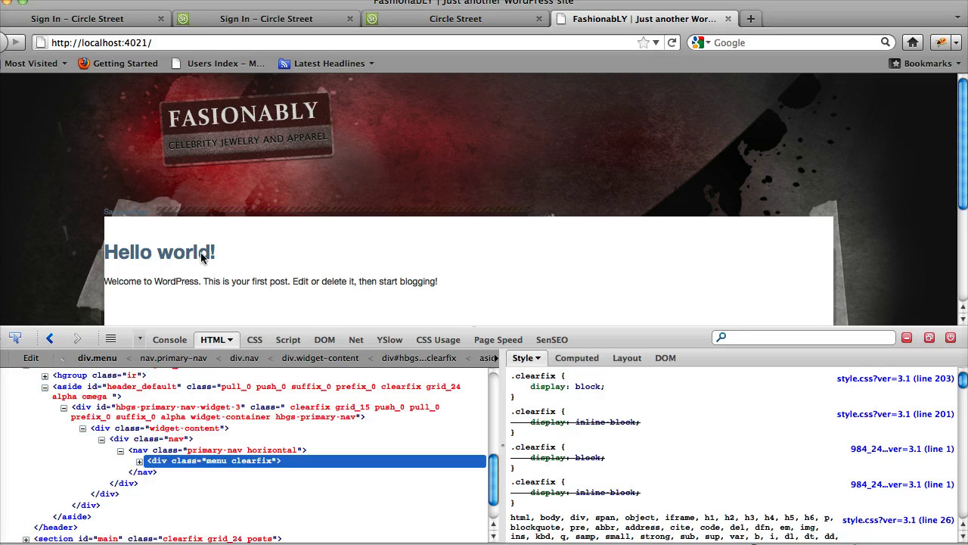
{"action": "left_click", "coordinate": [86, 412]}
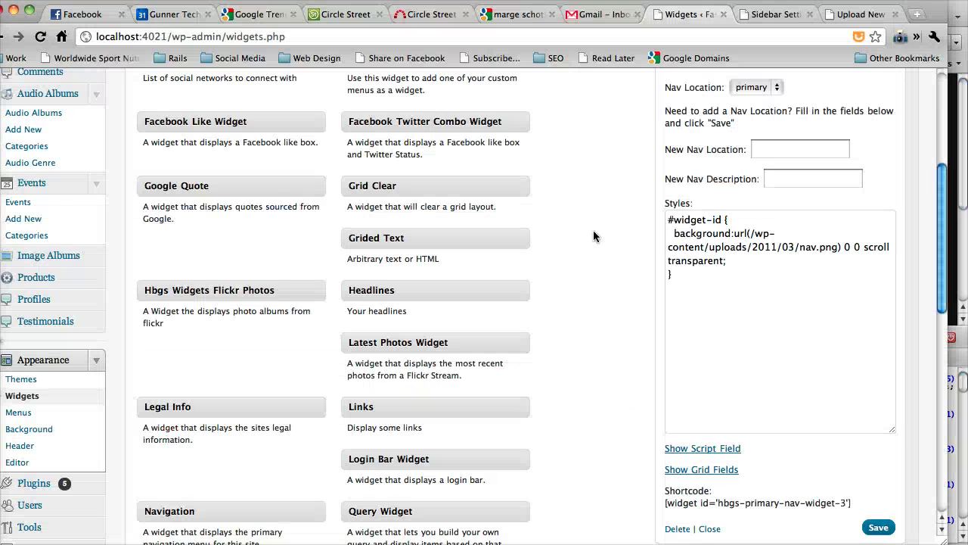
- Compare the #widget-id selector in Chrome's widget styles with the rule in Firefox's Firebug, and preview its nav.png background image
{"action": "double_click", "coordinate": [689, 219]}
{"action": "left_click", "coordinate": [690, 219]}
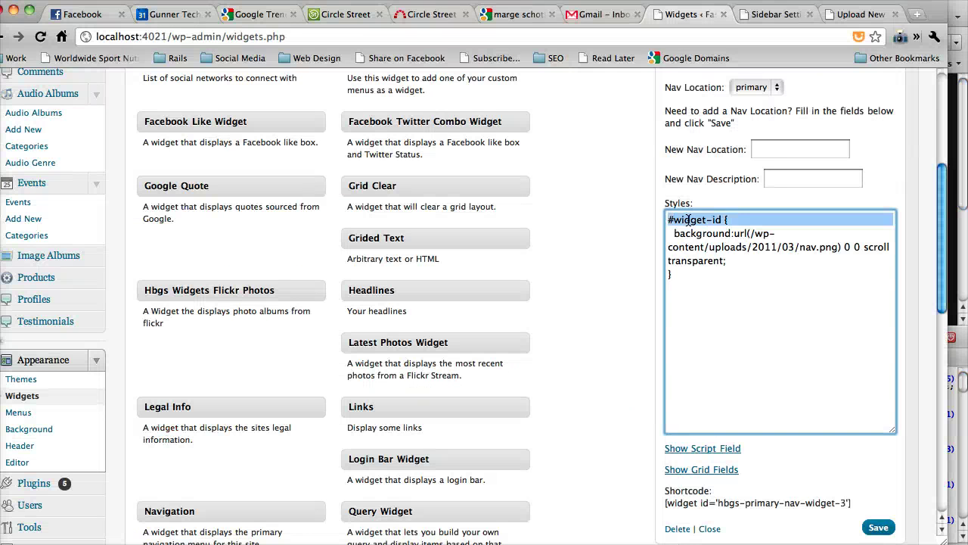
{"action": "left_click", "coordinate": [723, 219]}
{"action": "left_click", "coordinate": [664, 221], "text": "shift"}
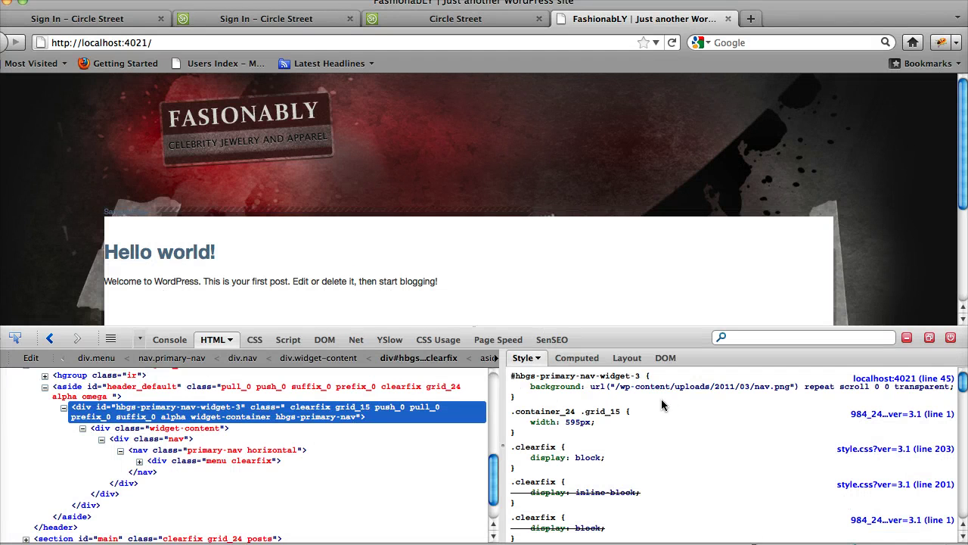
{"action": "mouse_move", "coordinate": [673, 387]}
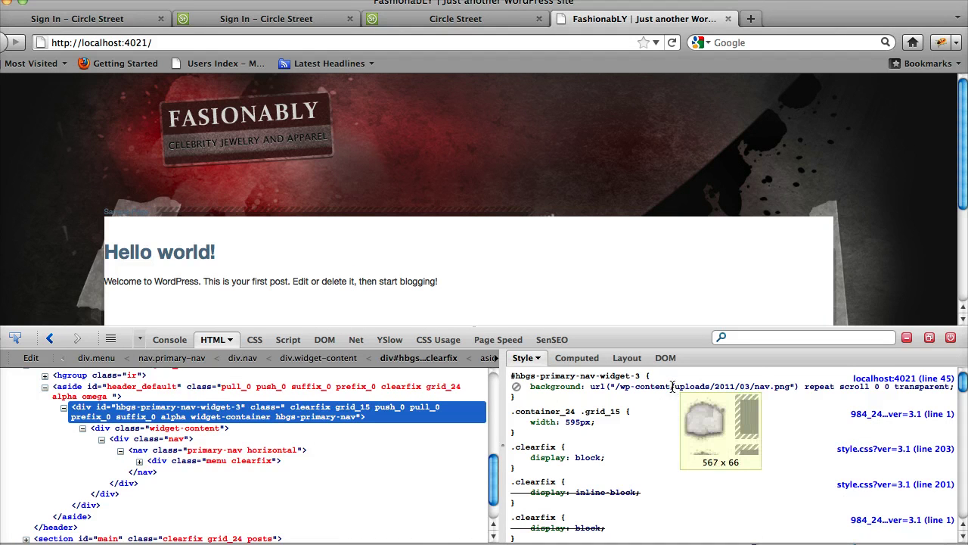
- Switch back to the Widgets page in Chrome and add no-repeat after the nav.png URL in the background declaration
{"action": "key", "text": "super+Tab"}
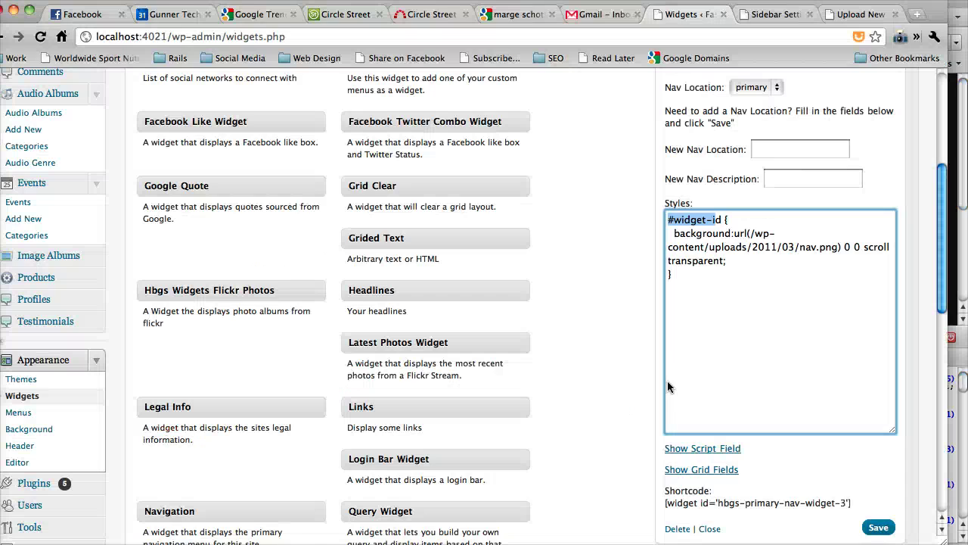
{"action": "left_click", "coordinate": [844, 248]}
{"action": "type", "text": "no-rep"}
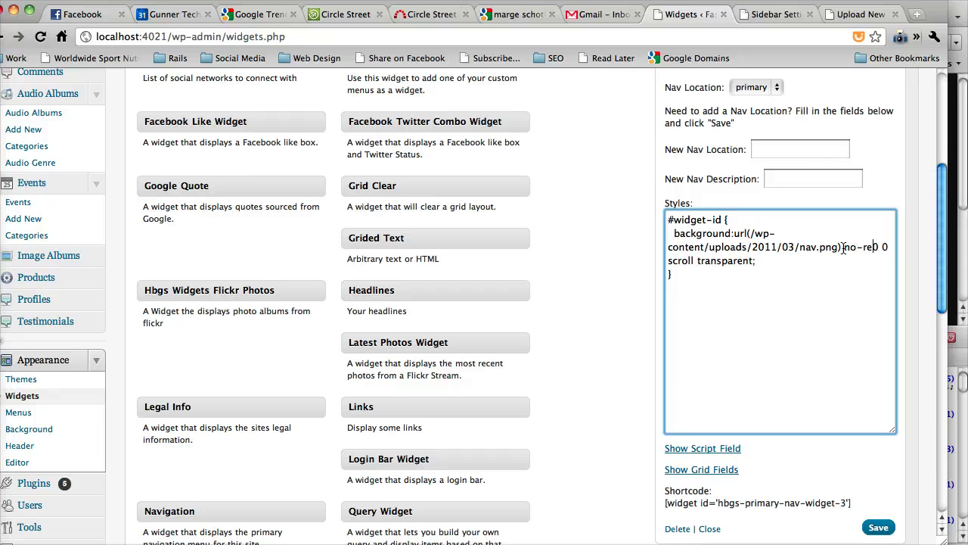
{"action": "type", "text": "eat"}
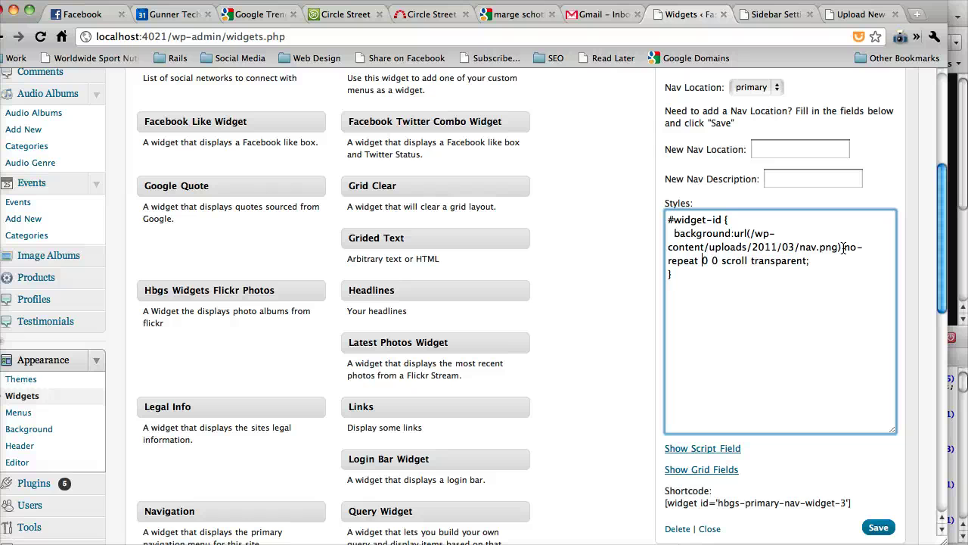
{"action": "key", "text": "shift+Up"}
{"action": "key", "text": "shift+Up"}
{"action": "key", "text": "shift+Up"}
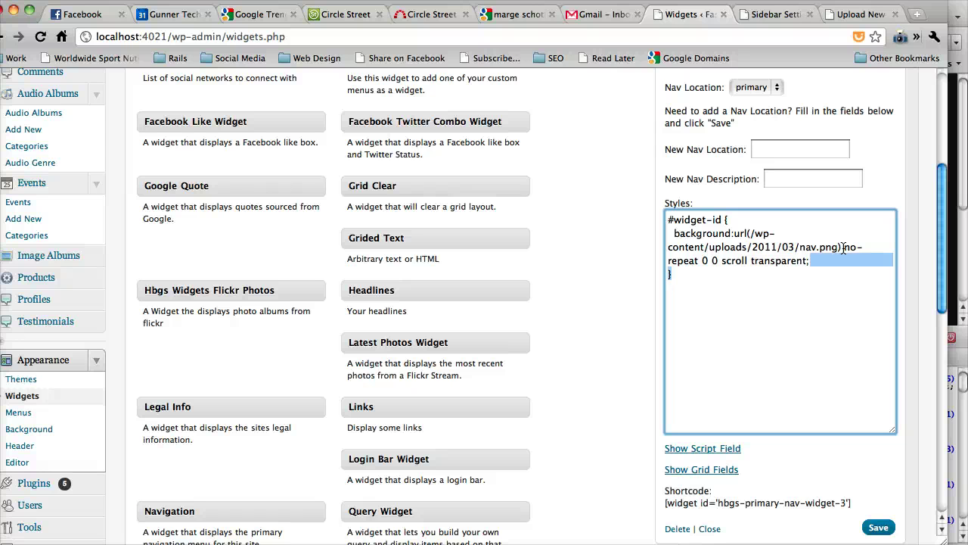
{"action": "key", "text": "Up"}
{"action": "key", "text": "shift+End"}
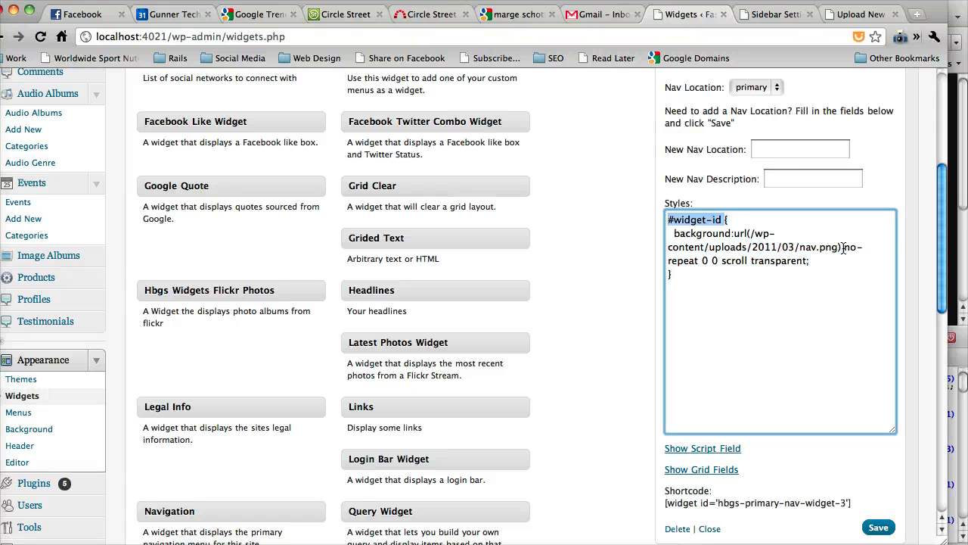
{"action": "key", "text": "shift+Left"}
{"action": "key", "text": "Down"}
{"action": "key", "text": "Down"}
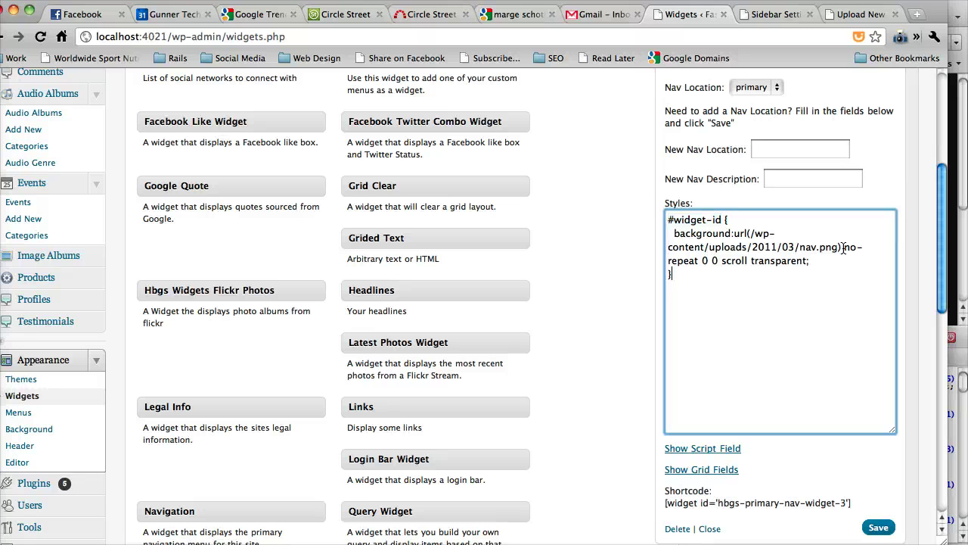
{"action": "key", "text": "Return"}
{"action": "key", "text": "ctrl+v"}
{"action": "key", "text": "ctrl+z"}
- Add a width: property without a value below the background declaration in the #widget-id rule
{"action": "key", "text": "End"}
{"action": "key", "text": "Return"}
{"action": "type", "text": "width:"}
{"action": "key", "text": "BackSpace"}
- Copy the #widget-id { line and paste it below the existing rule, leaving blank lines between them
{"action": "key", "text": "Up"}
{"action": "key", "text": "shift+Down"}
{"action": "key", "text": "ctrl+c"}
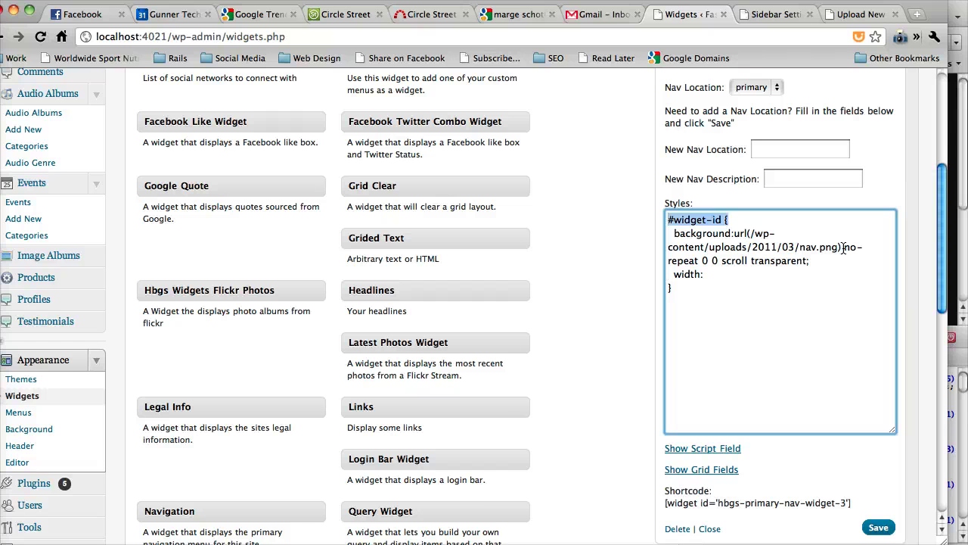
{"action": "key", "text": "Down"}
{"action": "key", "text": "Down"}
{"action": "key", "text": "Down"}
{"action": "key", "text": "Down"}
{"action": "key", "text": "Down"}
{"action": "key", "text": "Return"}
{"action": "key", "text": "Return"}
{"action": "key", "text": "ctrl+v"}
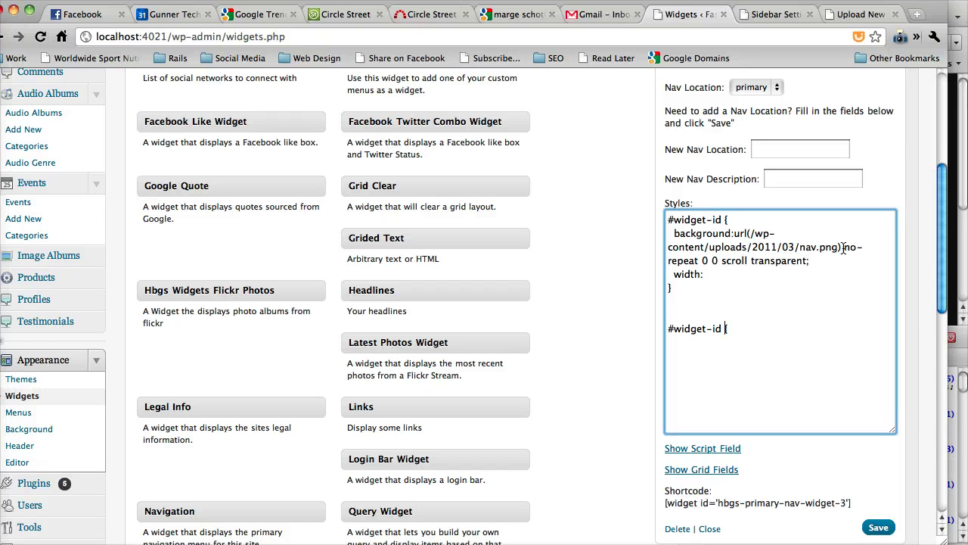
- Extend the copied selector to #widget-id div and close it as an empty rule
{"action": "type", "text": "div"}
{"action": "key", "text": "Return"}
{"action": "key", "text": "Return"}
{"action": "type", "text": "}"}
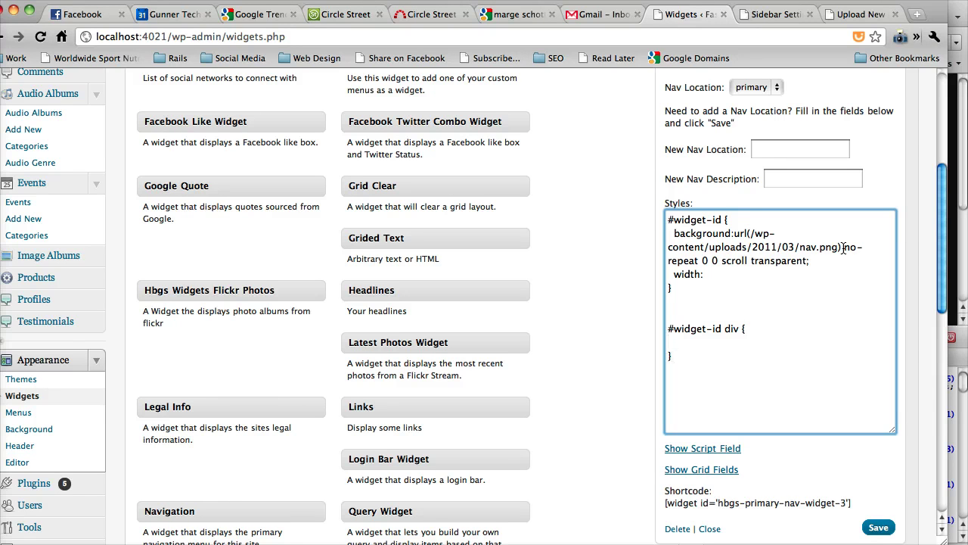